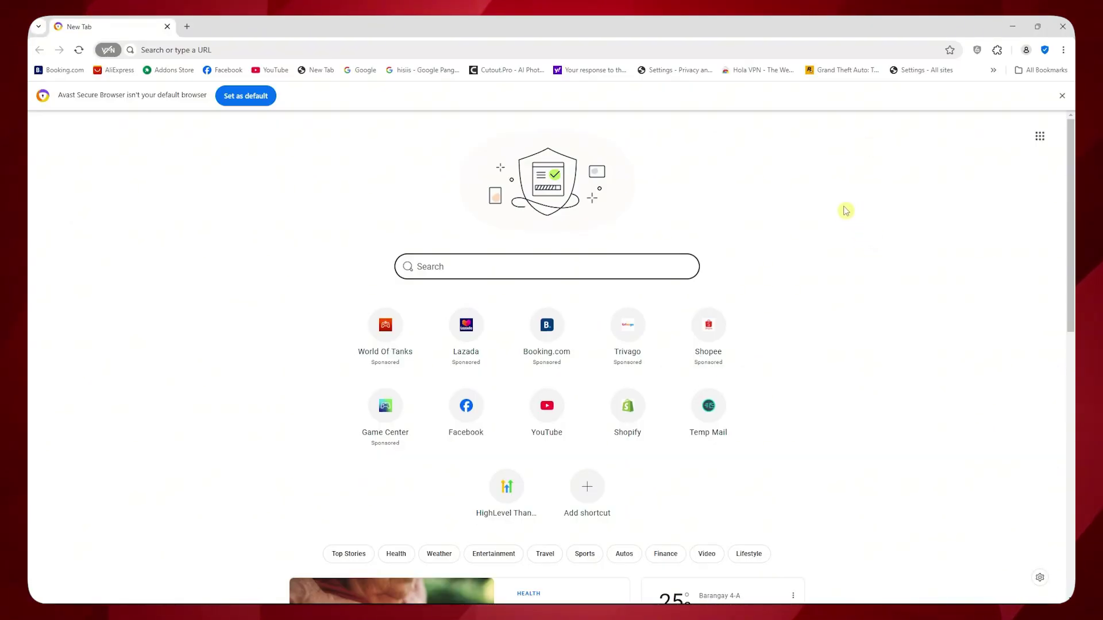
Open the toolbar extensions popup listing installed extensions such as Privacy Guard.
left_click(997, 50)
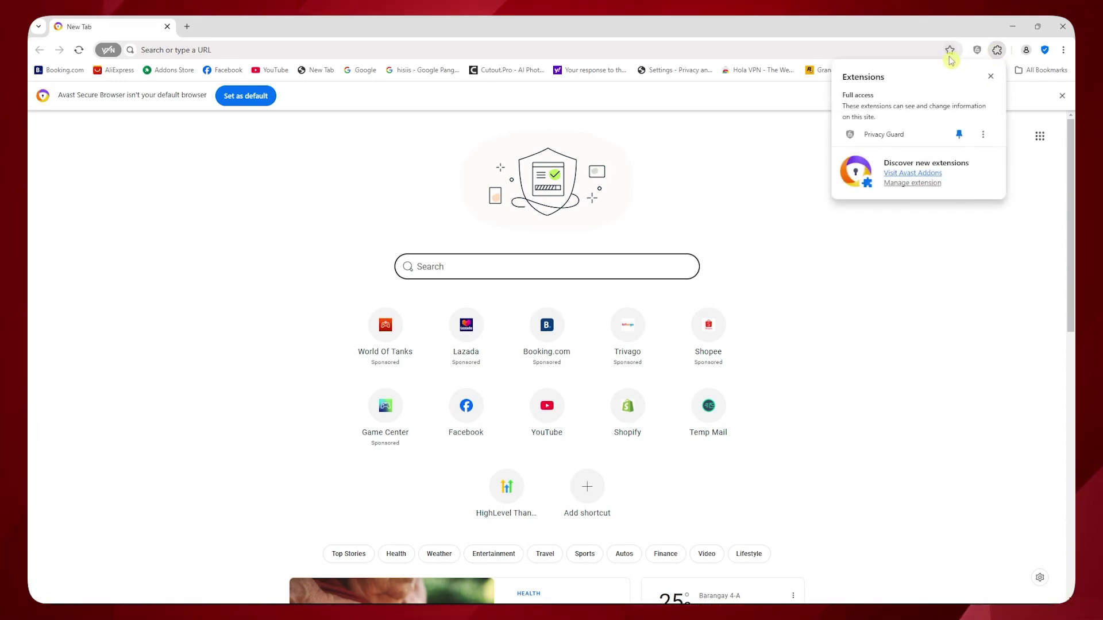
Open the extensions page with Developer mode on, then open Windows search.
left_click(905, 184)
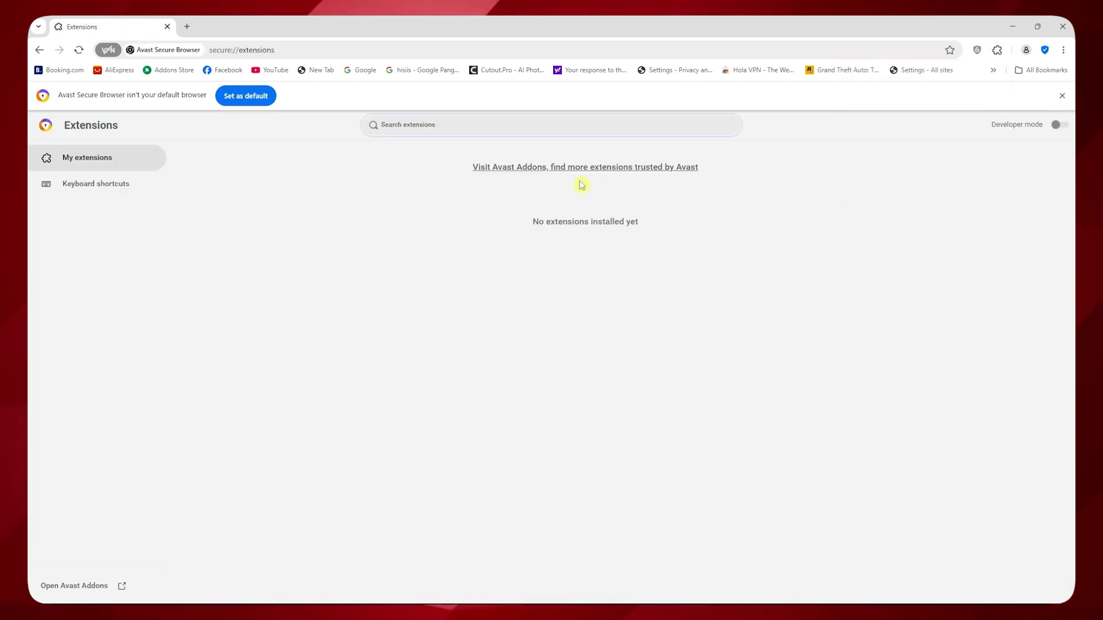
left_click(1057, 124)
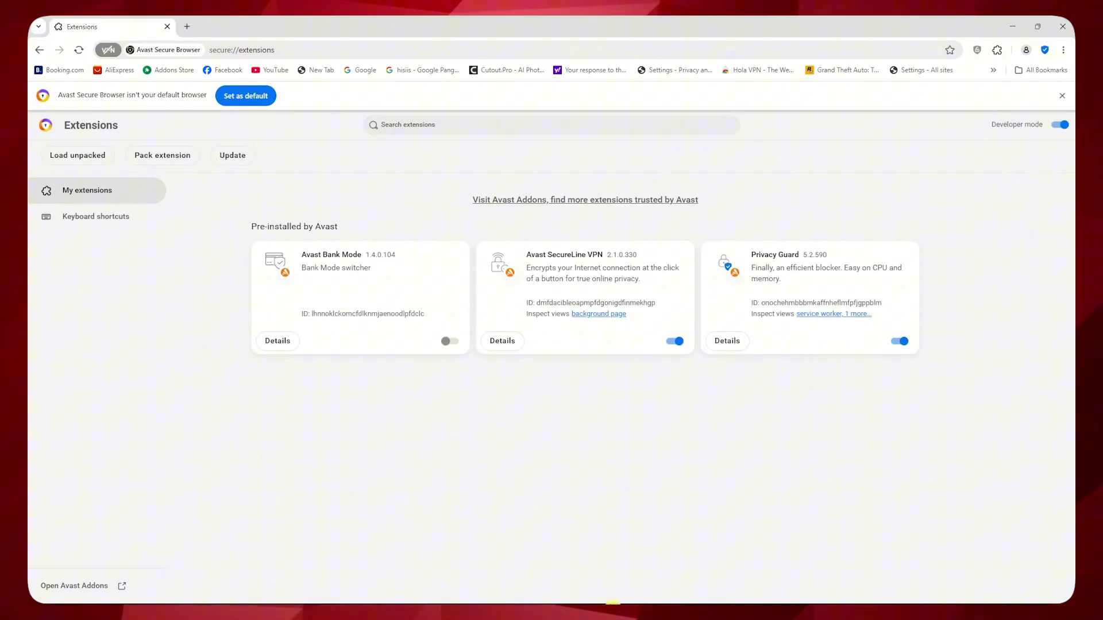
left_click(472, 591)
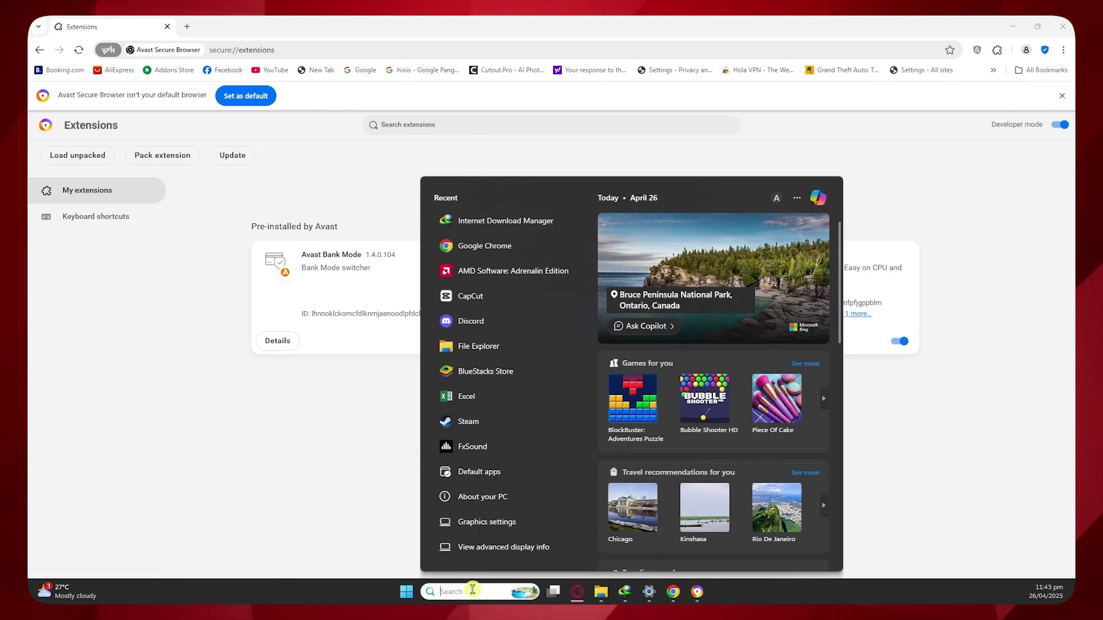
type("idm")
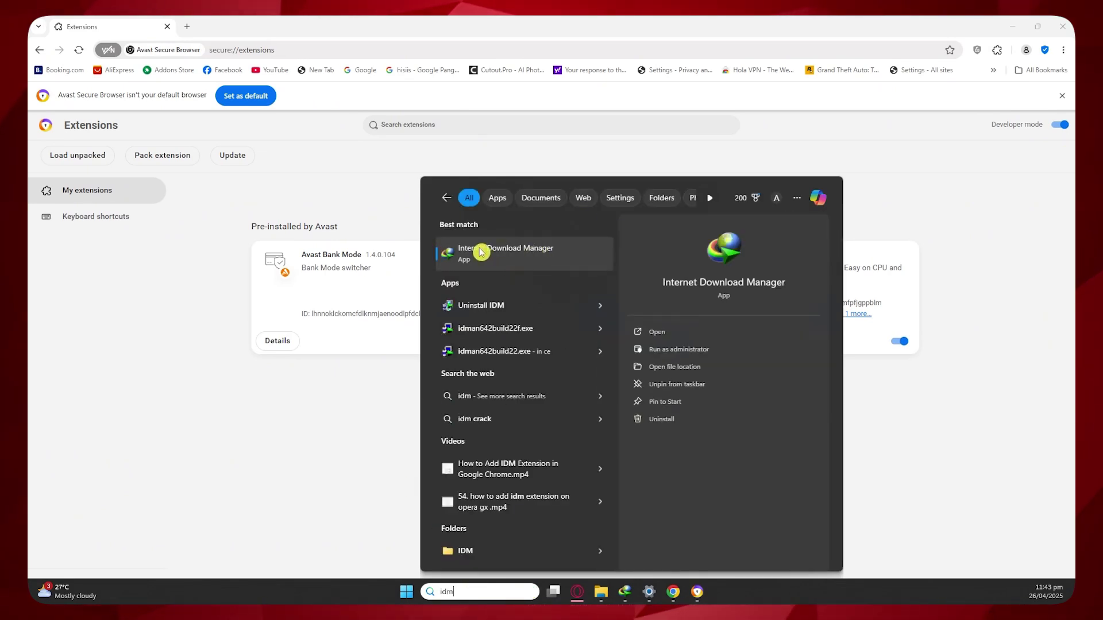
Open Internet Download Manager's Program Files (x86) folder and select IDMGCExt.crx.
left_click(673, 367)
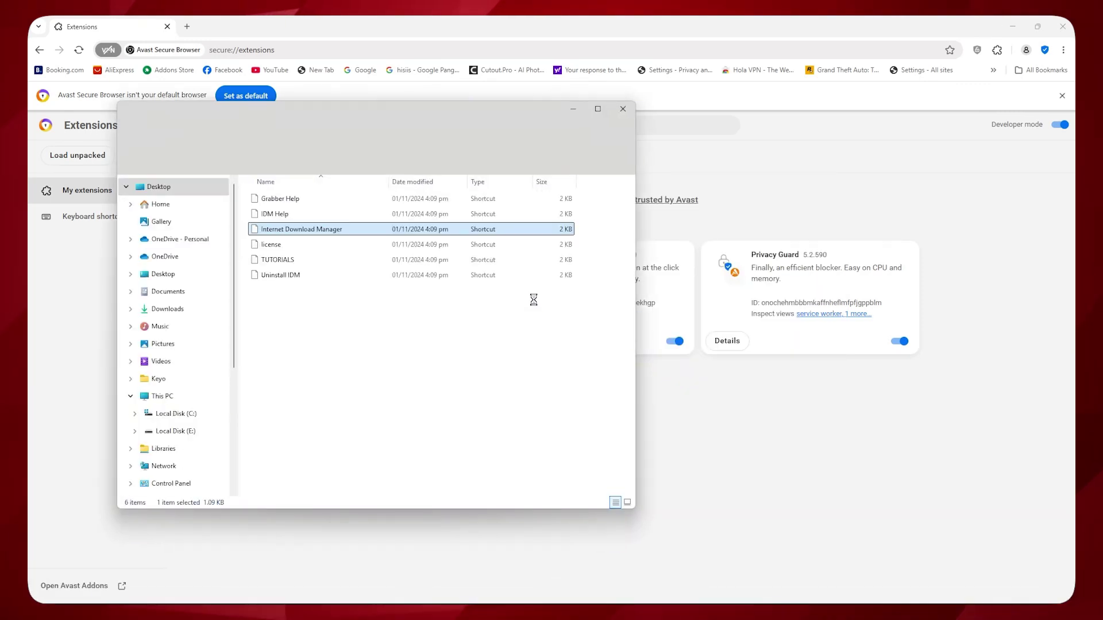
right_click(279, 234)
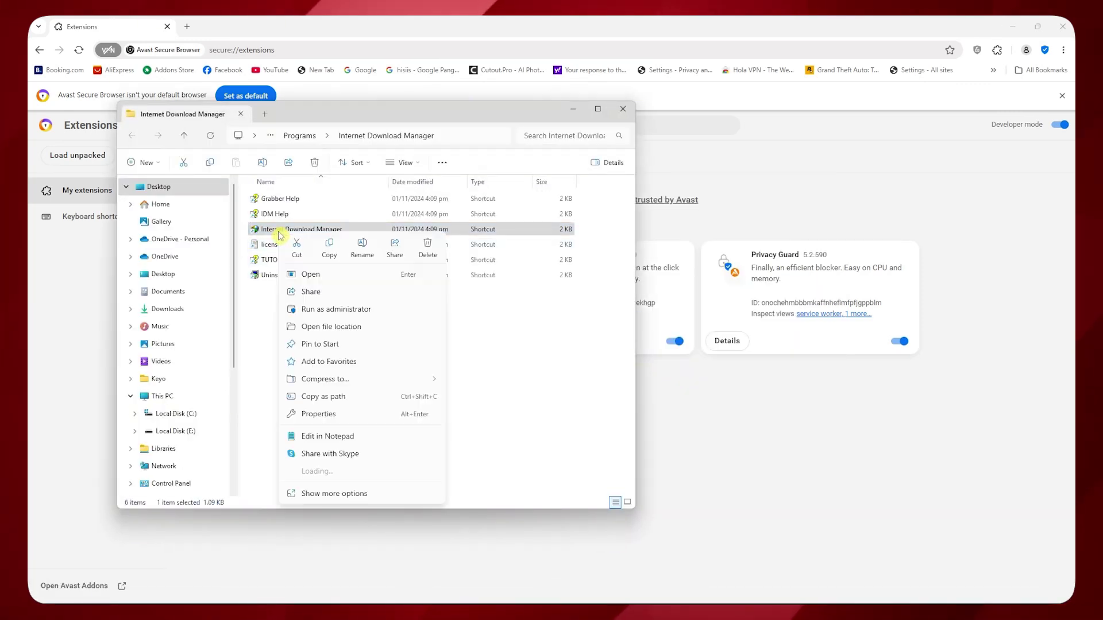
left_click(328, 331)
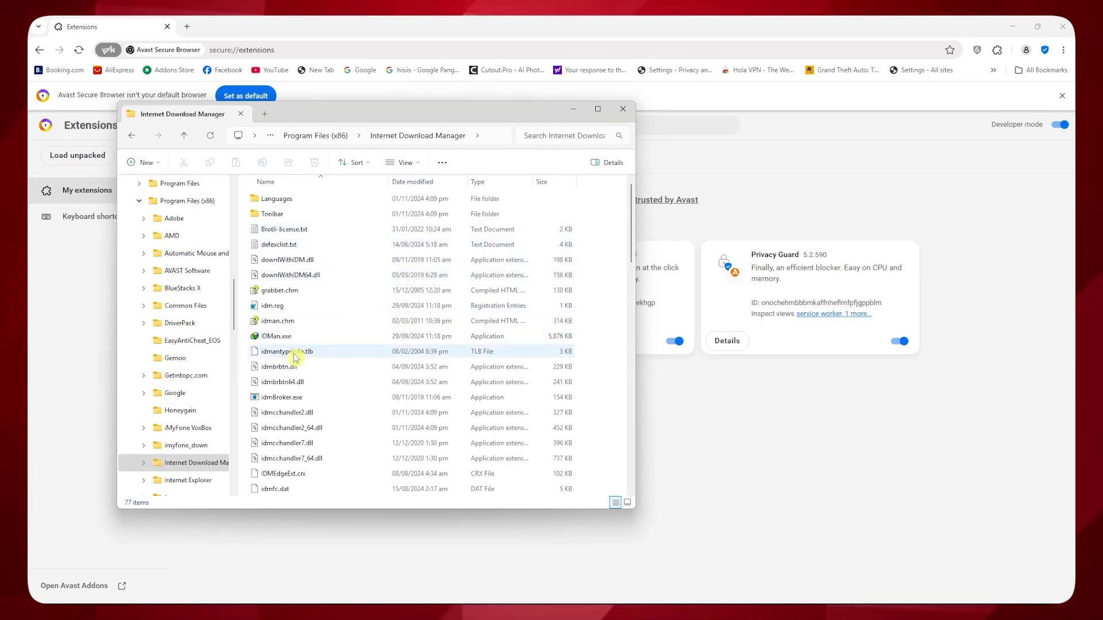
scroll(310, 345, "down", 3)
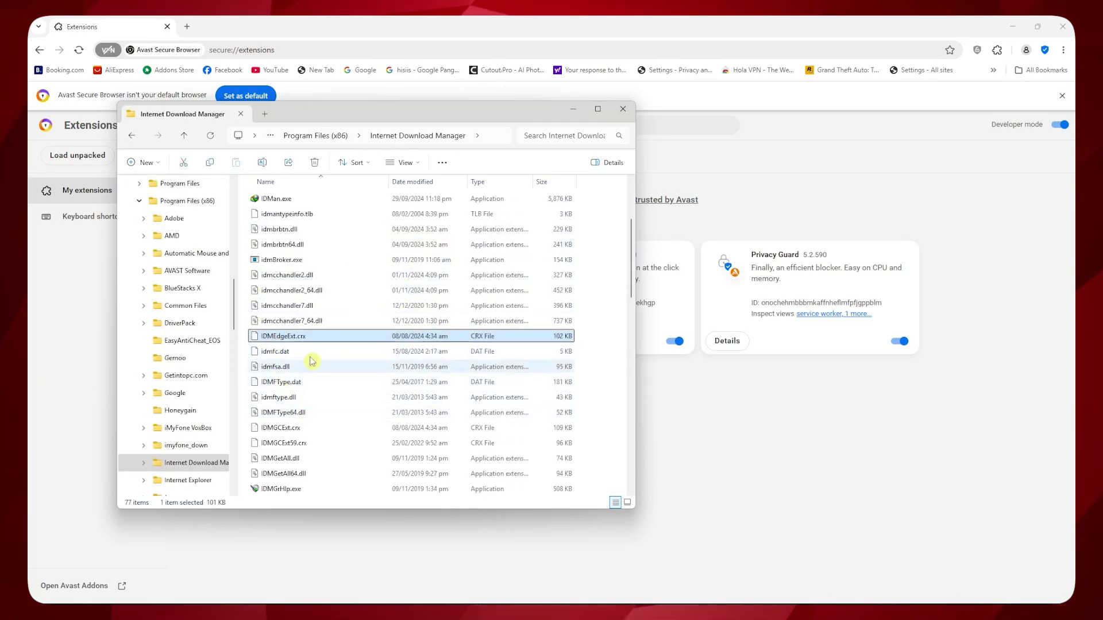
left_click(293, 323)
scroll(293, 336, "down", 1)
left_click(269, 388)
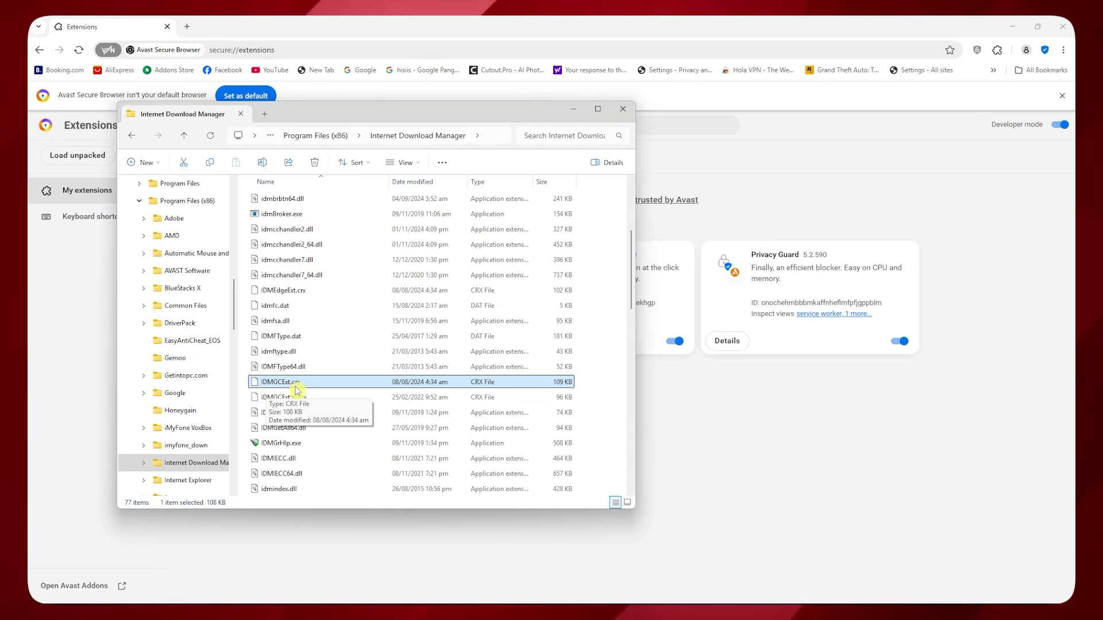
Drop IDMGCExt.crx onto the extensions page, triggering the Extension guard block.
left_click_drag(296, 389, 745, 358)
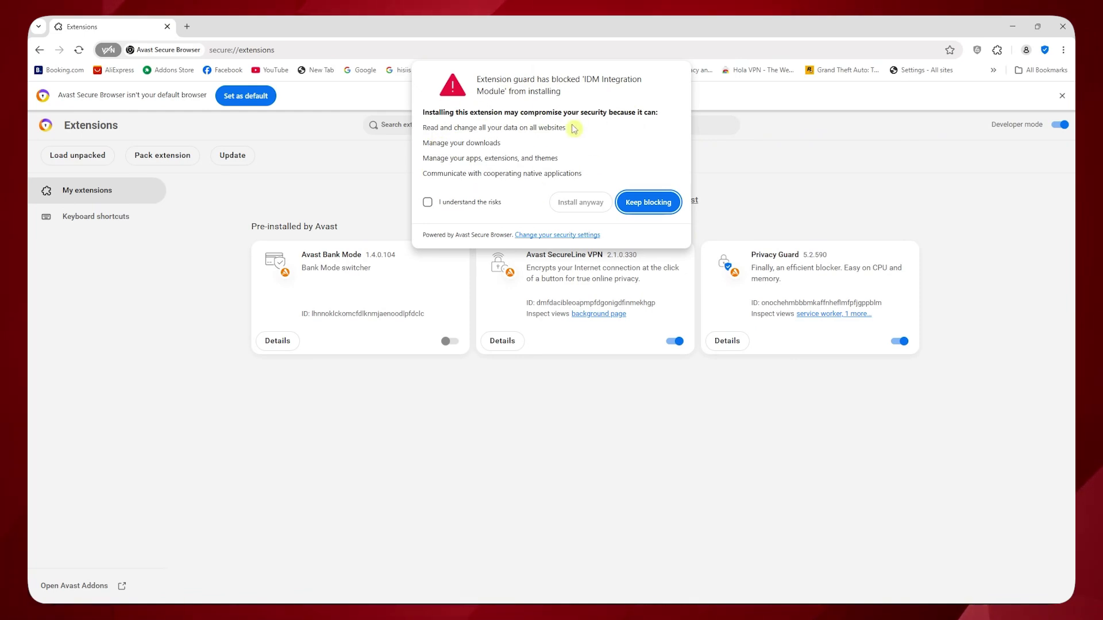
Accept the risks and install IDM Integration Module 6.42.18.3, then confirm it's enabled.
left_click(427, 203)
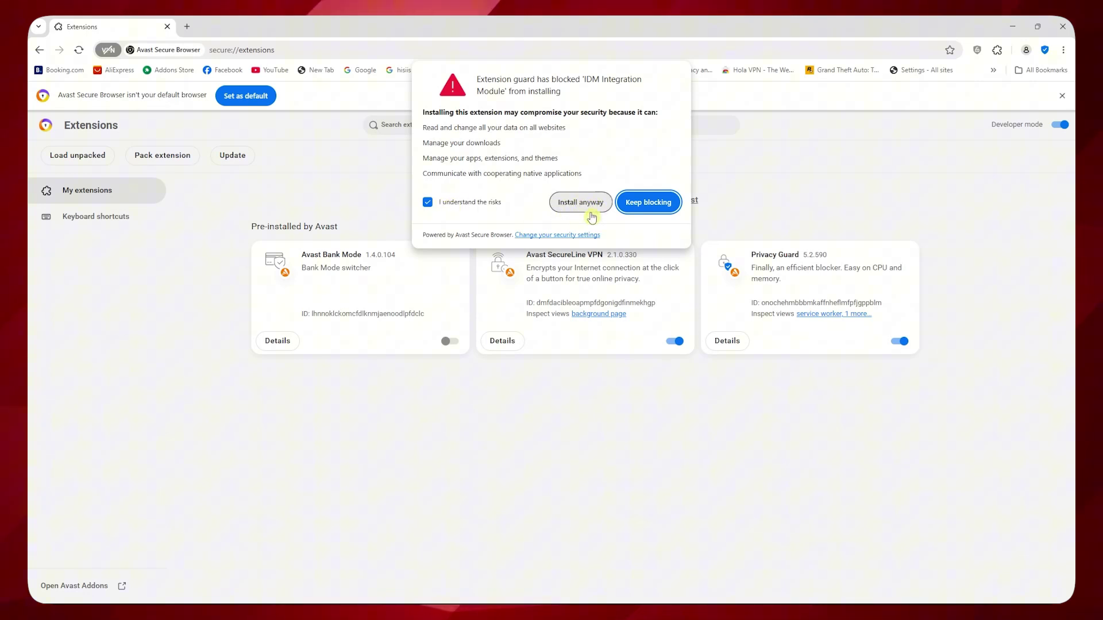
left_click(580, 204)
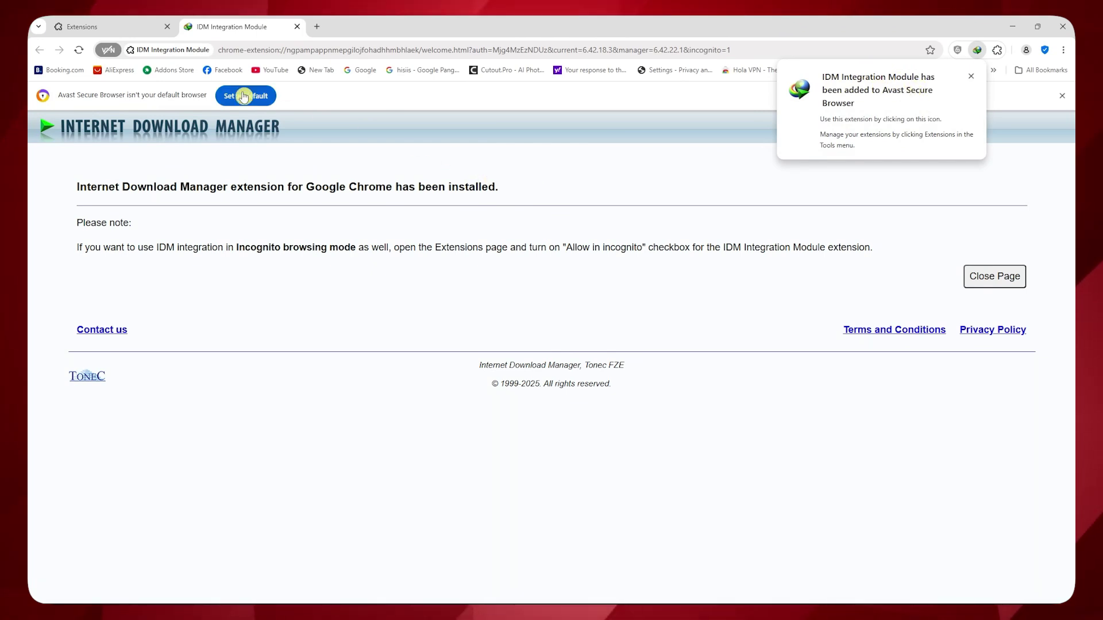
left_click(82, 27)
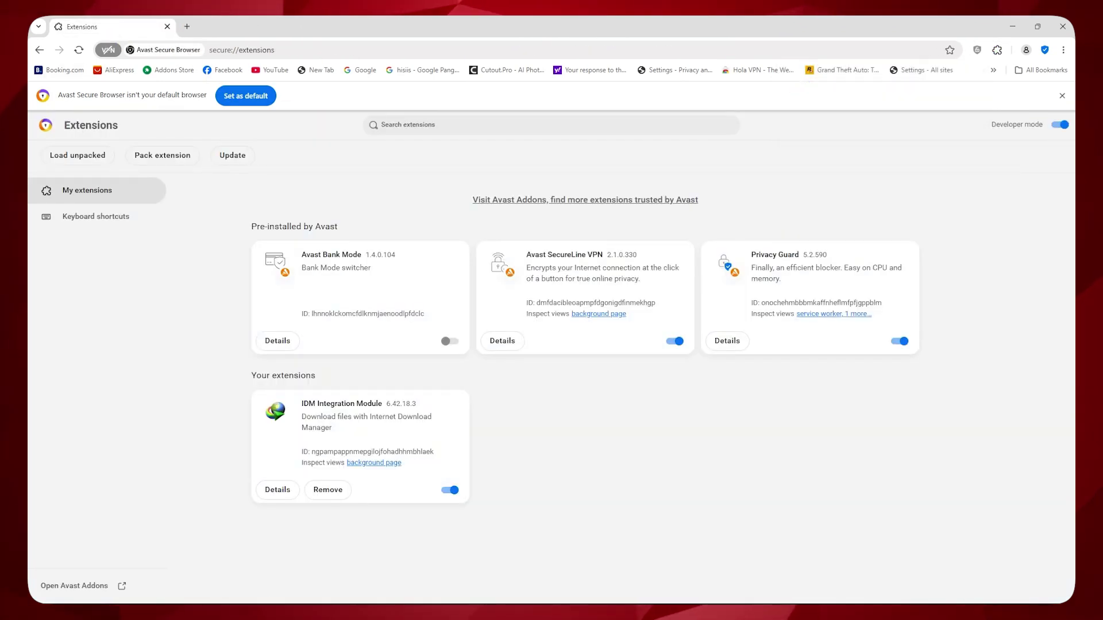